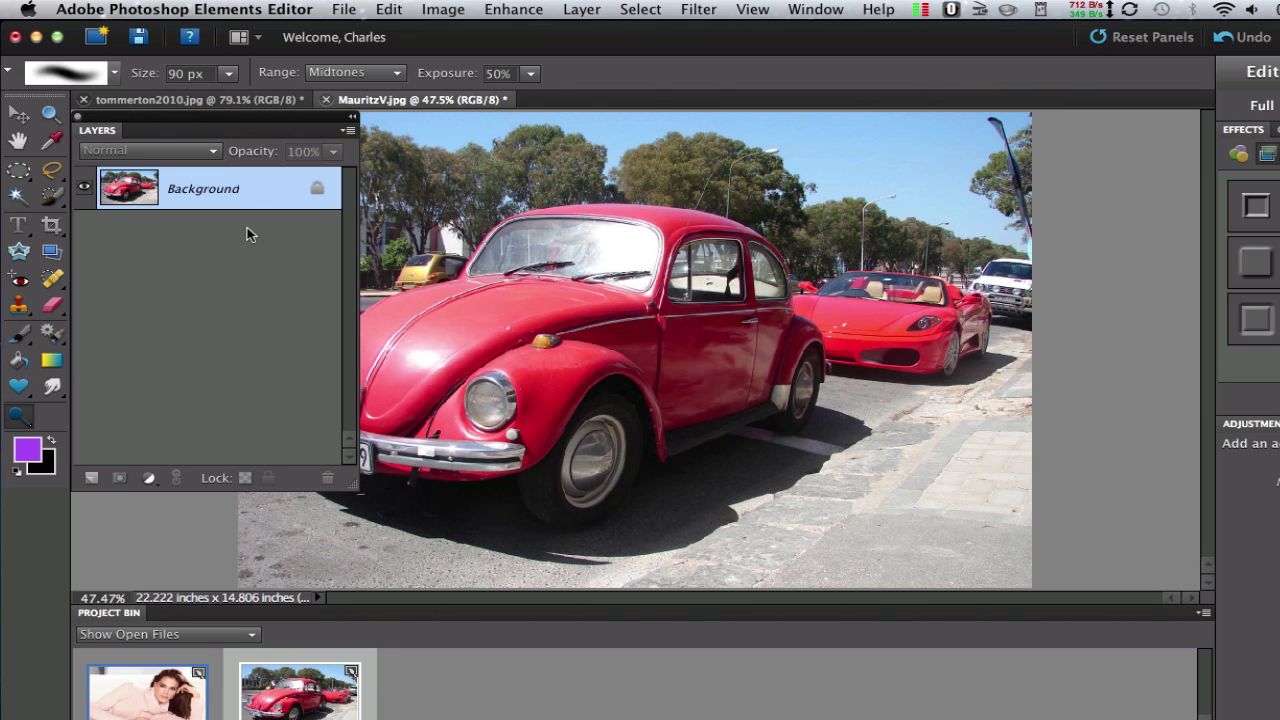
Duplicate the Background layer of the car photo and sample the red car paint for Replace Color
key(super+j)
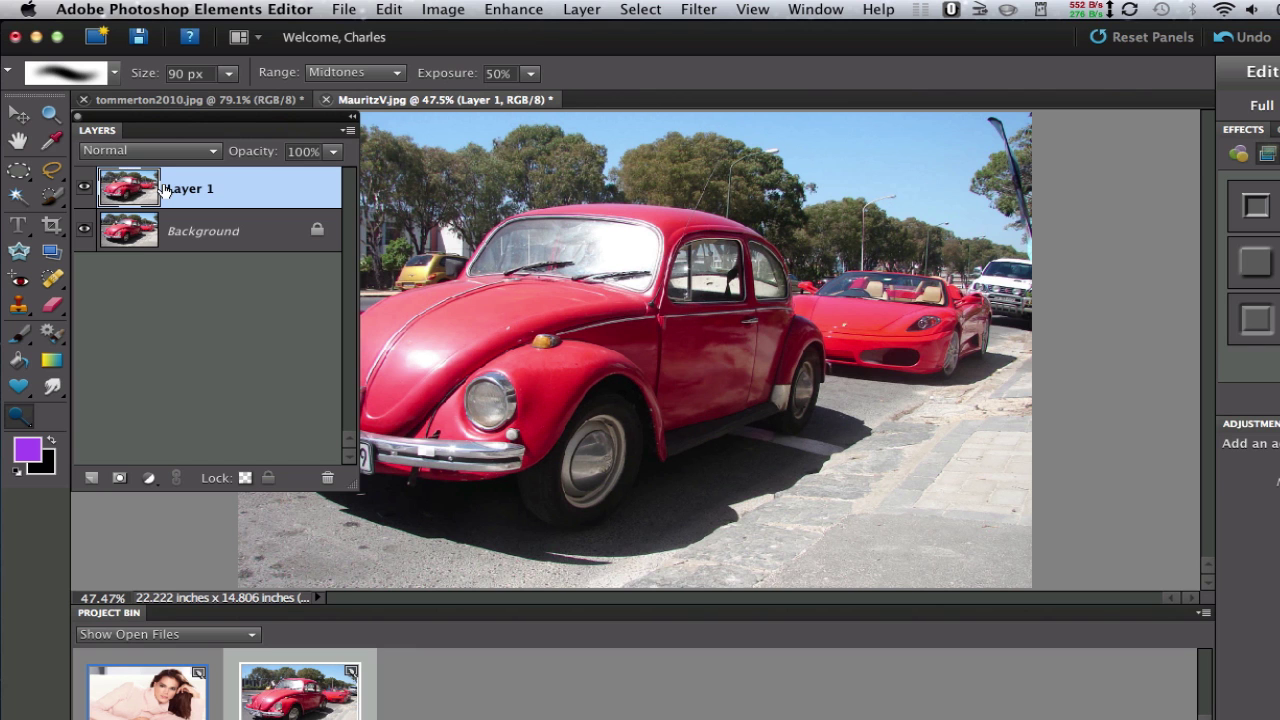
click(505, 8)
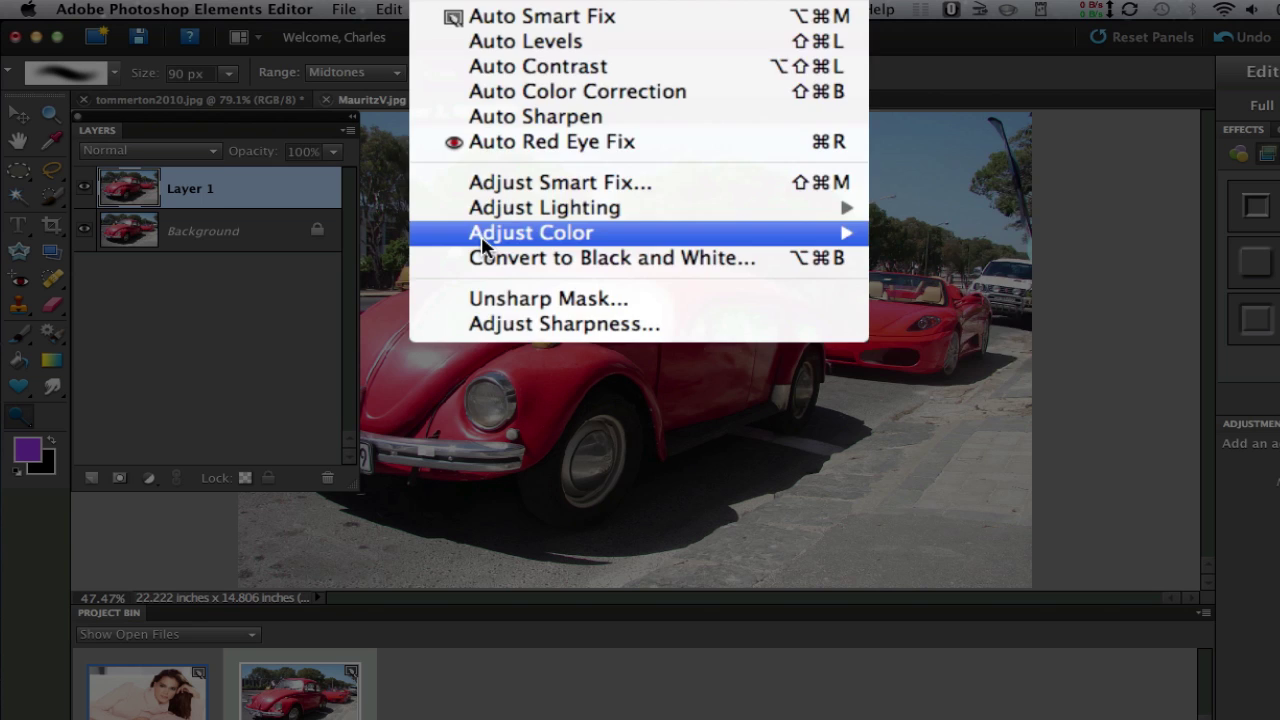
mouse_move(765, 180)
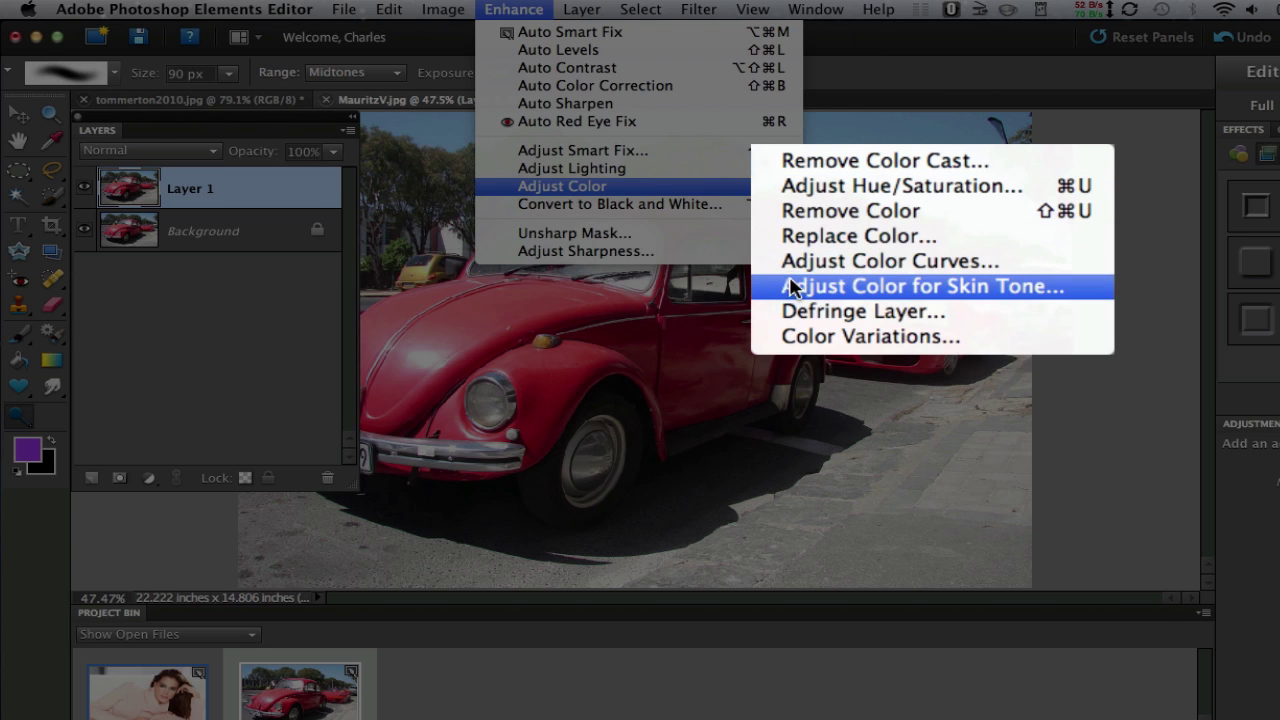
click(791, 237)
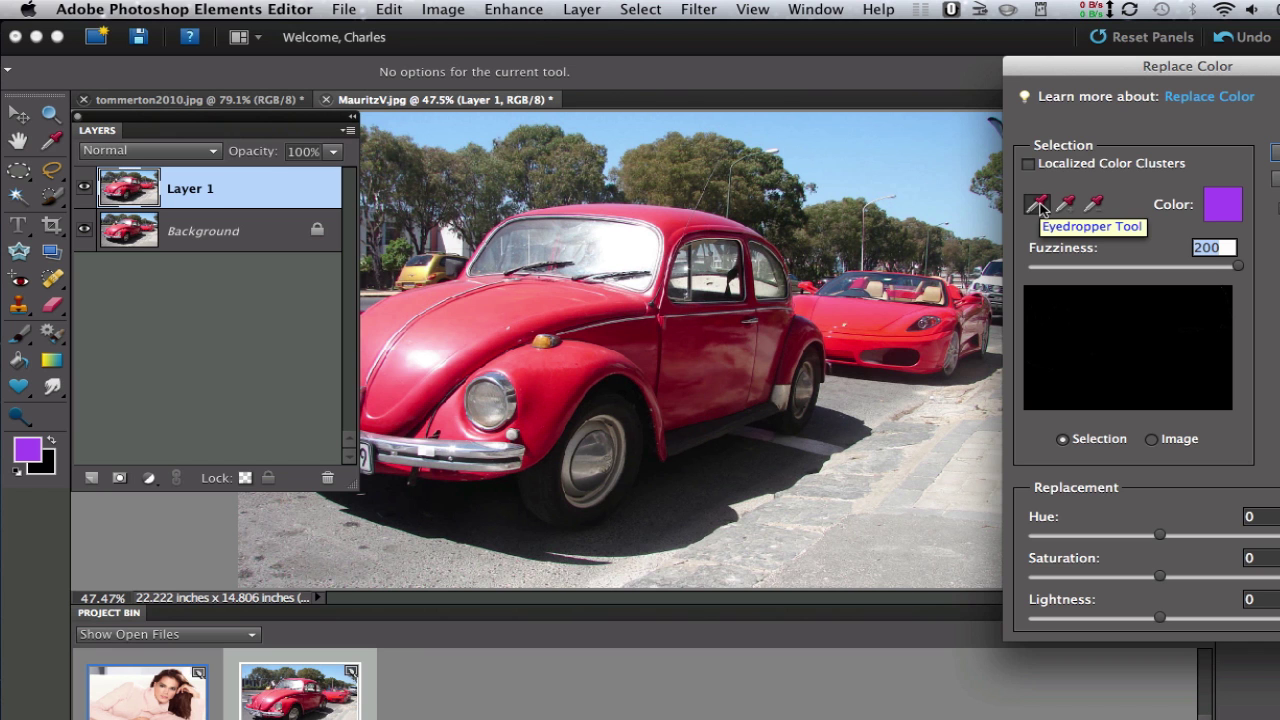
click(860, 311)
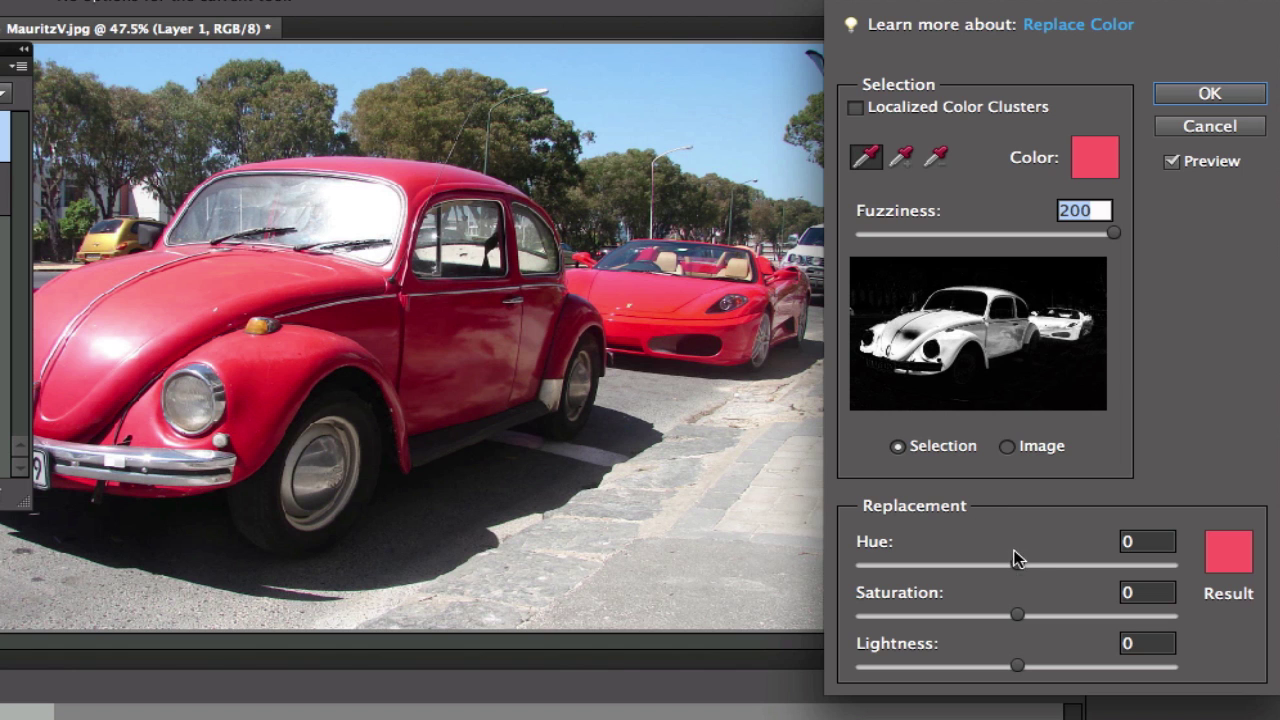
Set the replacement color to magenta e65efe with a hue of -66 and apply it to the duplicated layer
mouse_move(1018, 565)
mouse_down()
mouse_move(960, 566)
mouse_move(1018, 576)
mouse_up()
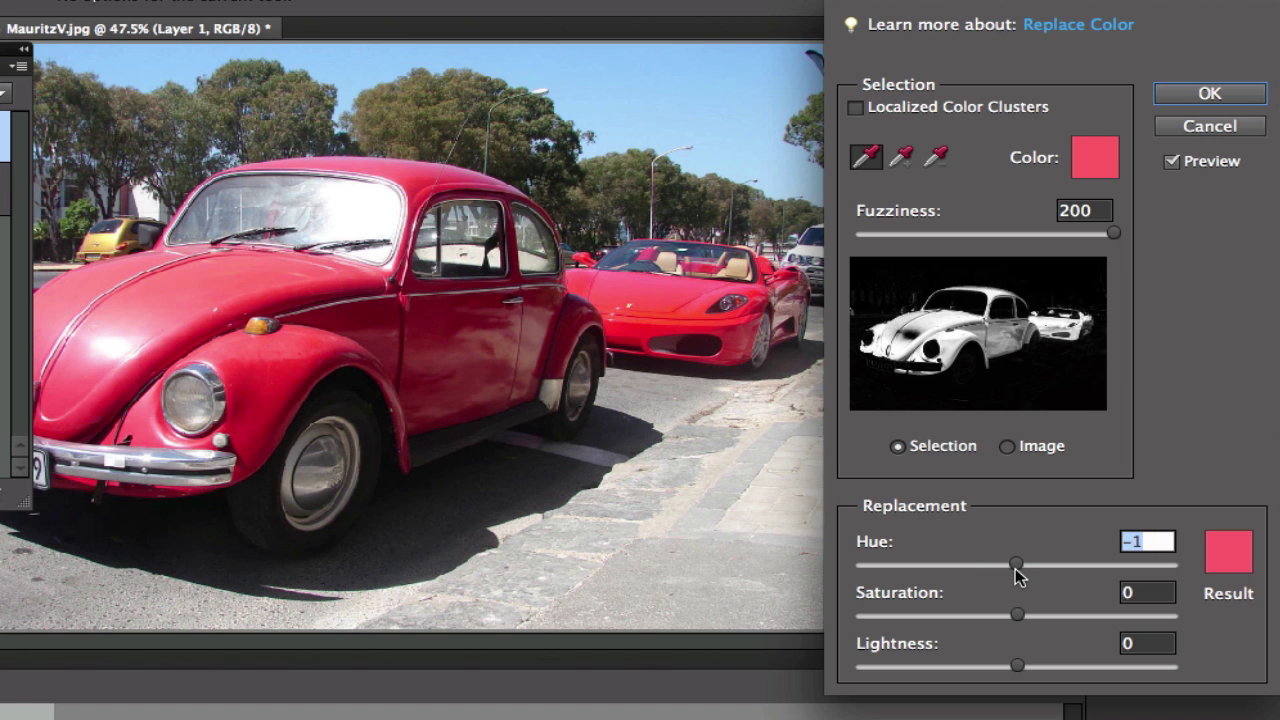
click(1222, 550)
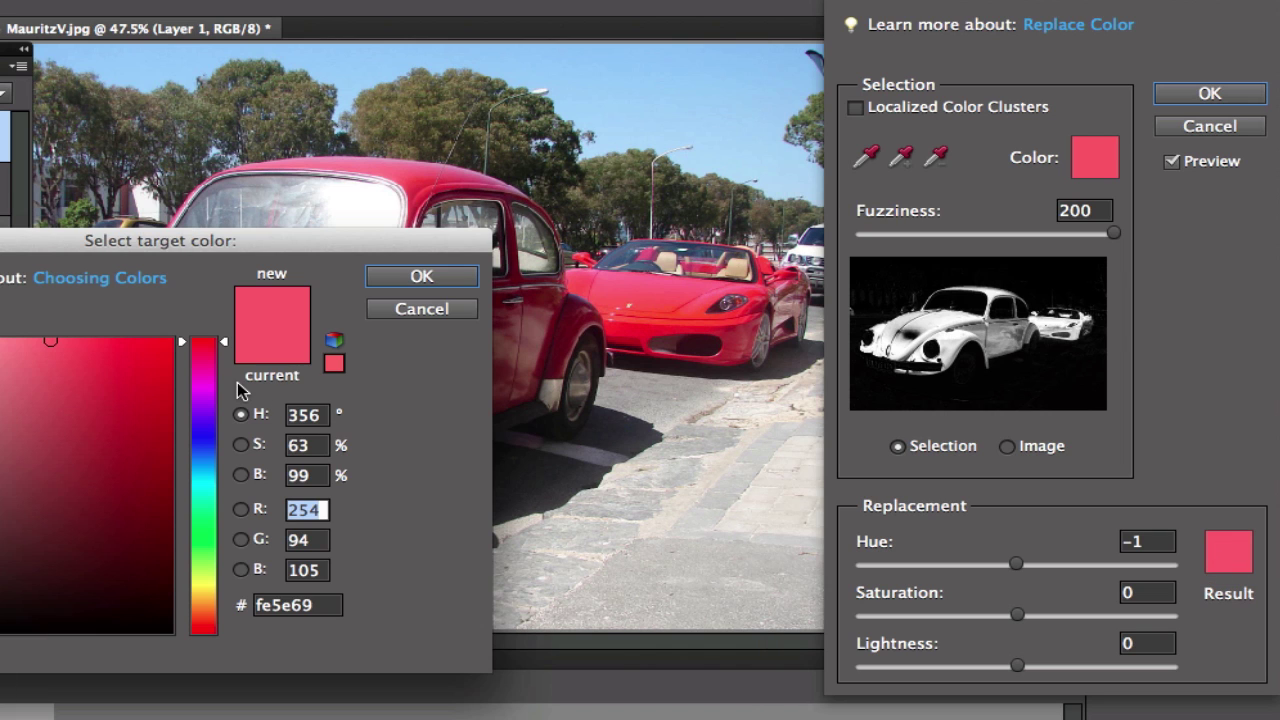
click(201, 396)
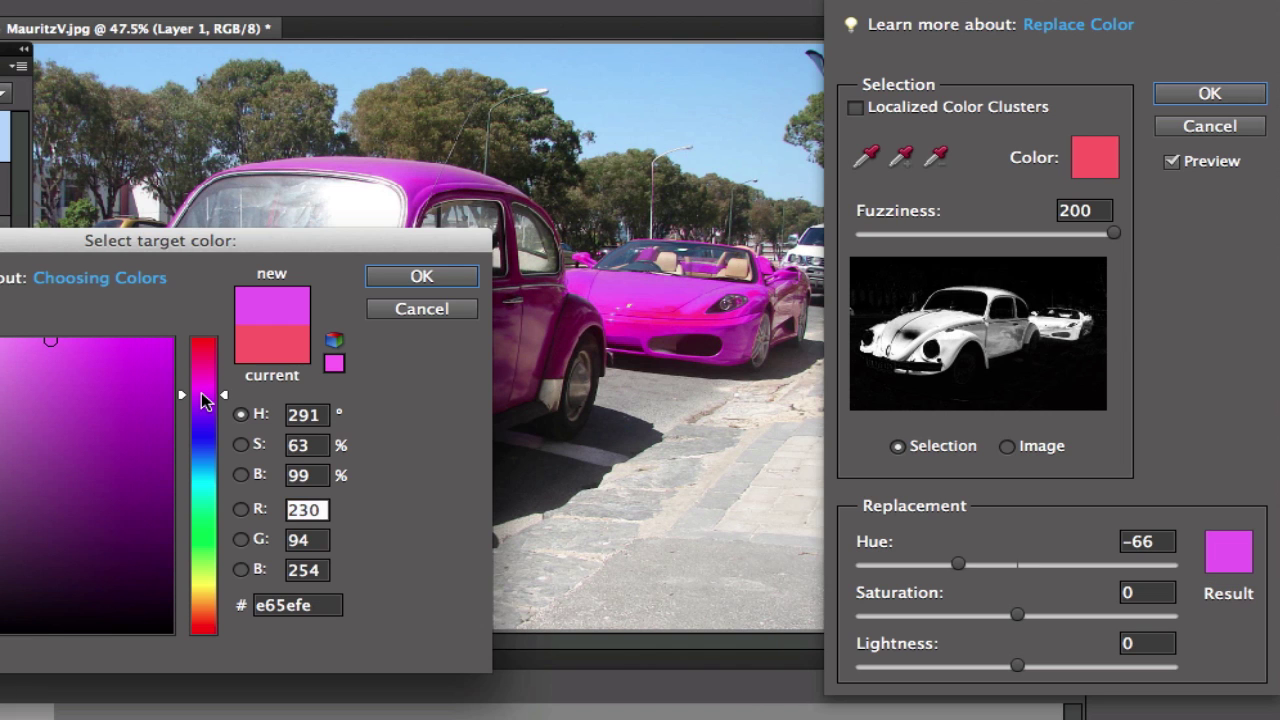
click(421, 279)
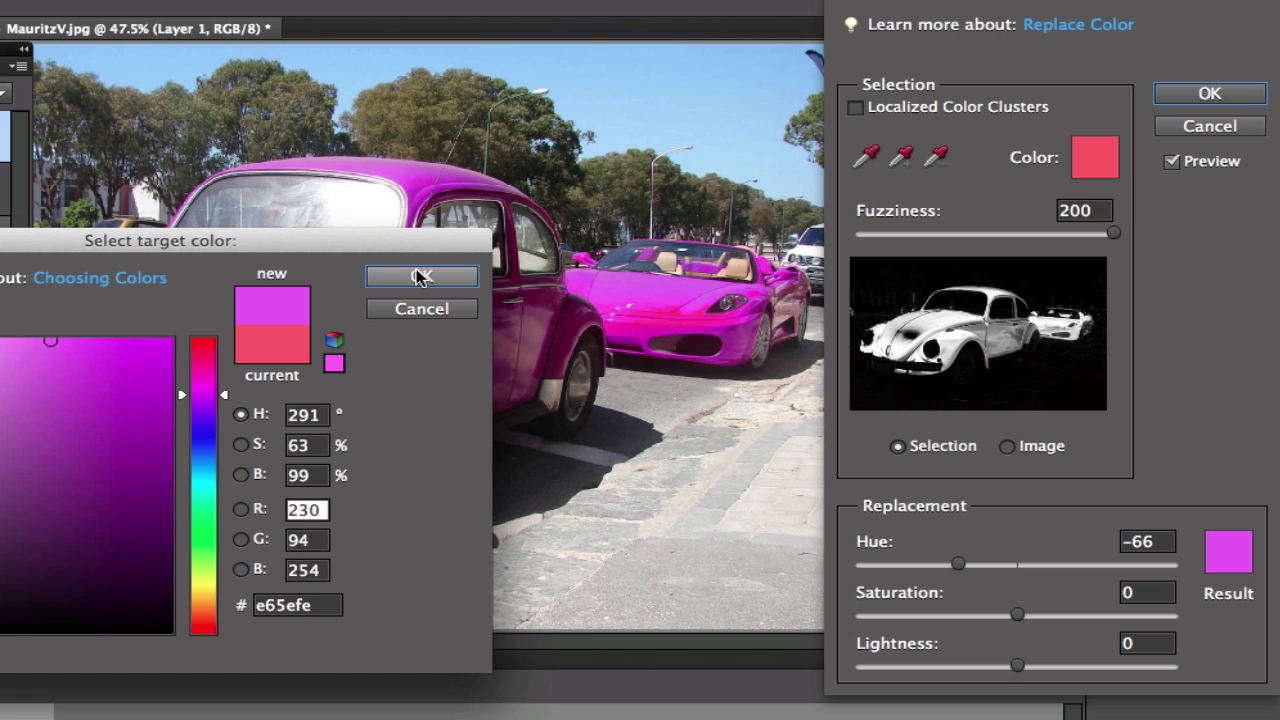
click(421, 279)
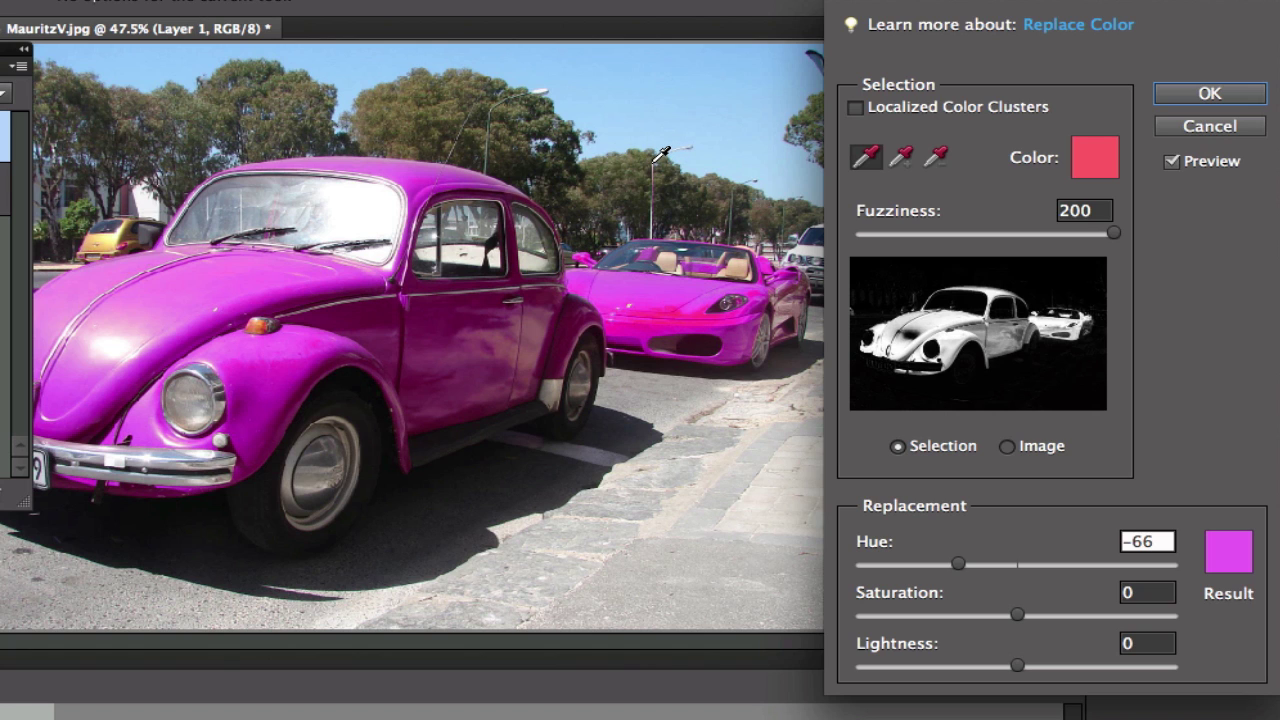
click(1170, 93)
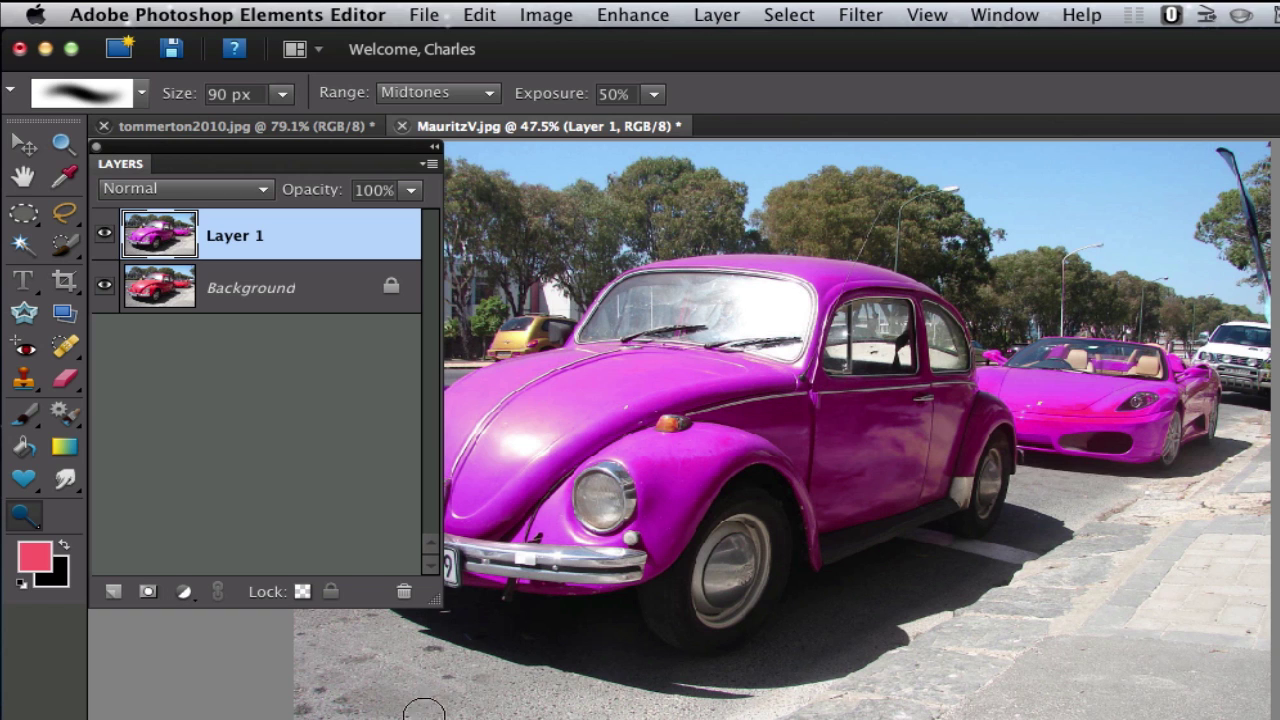
Try adding a layer mask to Layer 1, and undo it
click(150, 594)
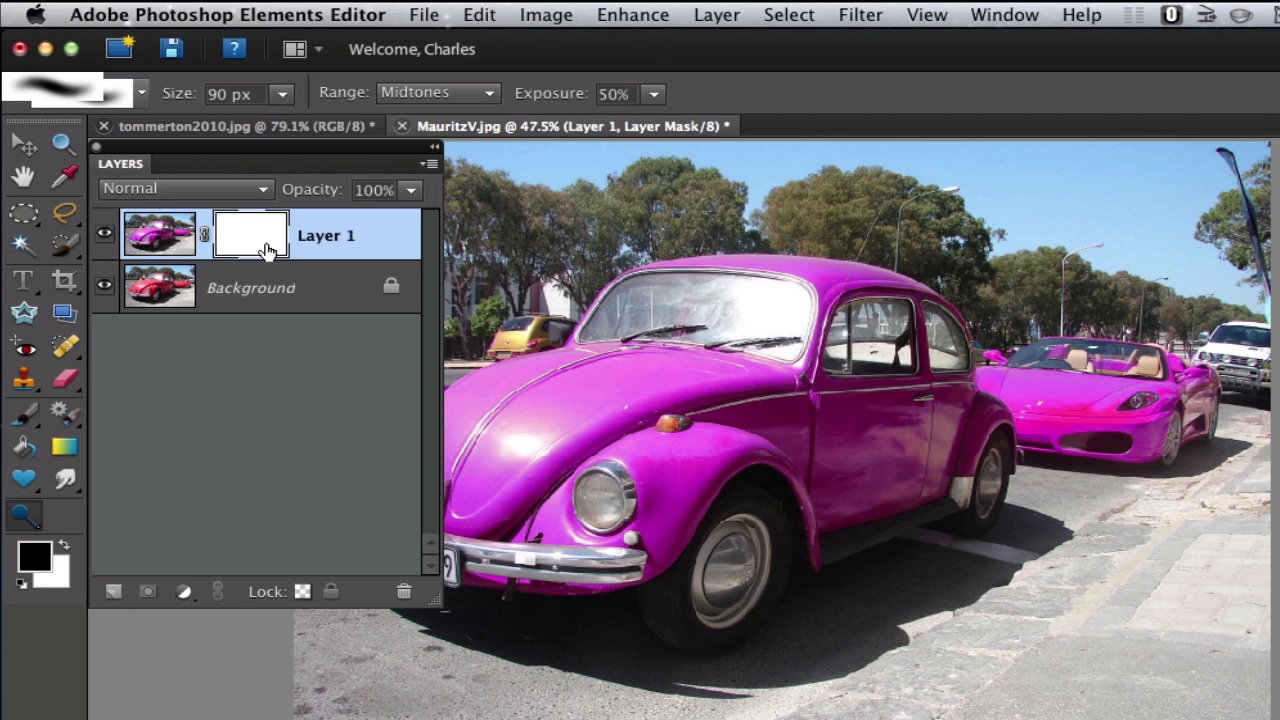
key(super+z)
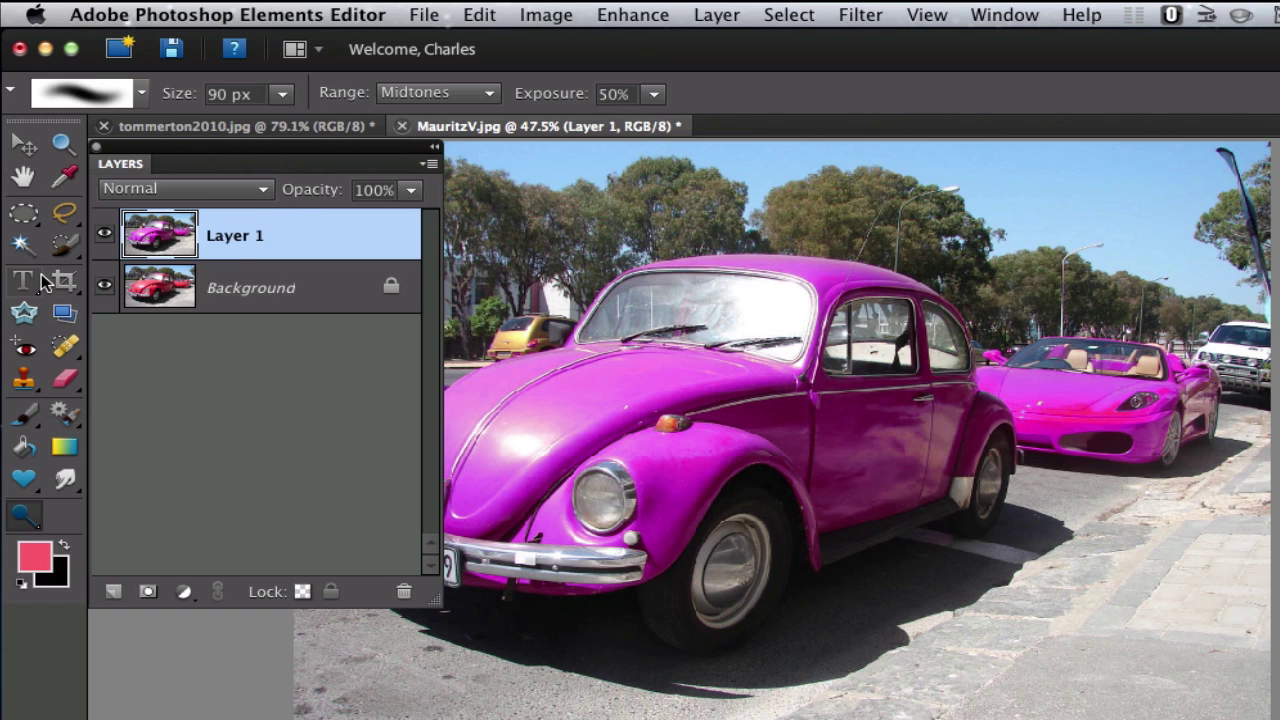
Activate the Eraser tool and increase its size to 40 px
click(62, 386)
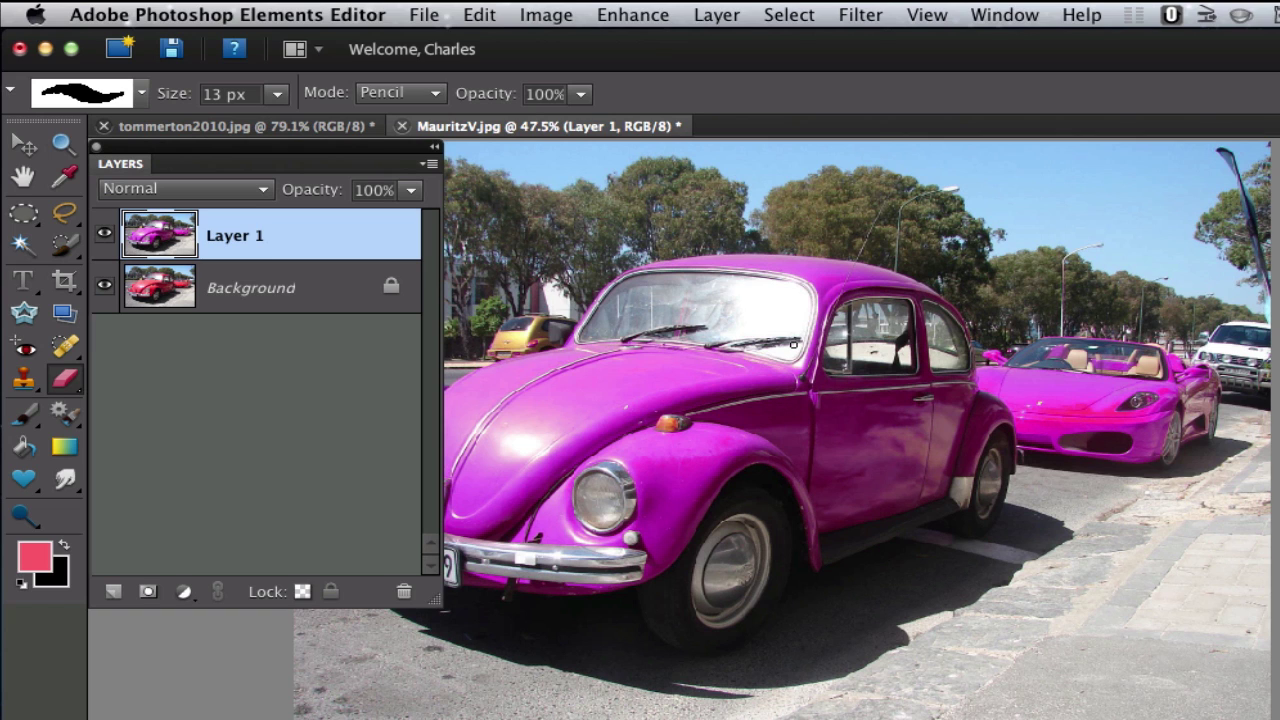
key(bracketright)
key(bracketright)
key(bracketright)
key(bracketright)
Try erasing part of the magenta layer on the Beetle's hood, and undo the stroke
mouse_move(528, 463)
mouse_down()
mouse_move(583, 388)
mouse_move(542, 425)
mouse_move(585, 424)
mouse_move(664, 379)
mouse_move(620, 383)
mouse_up()
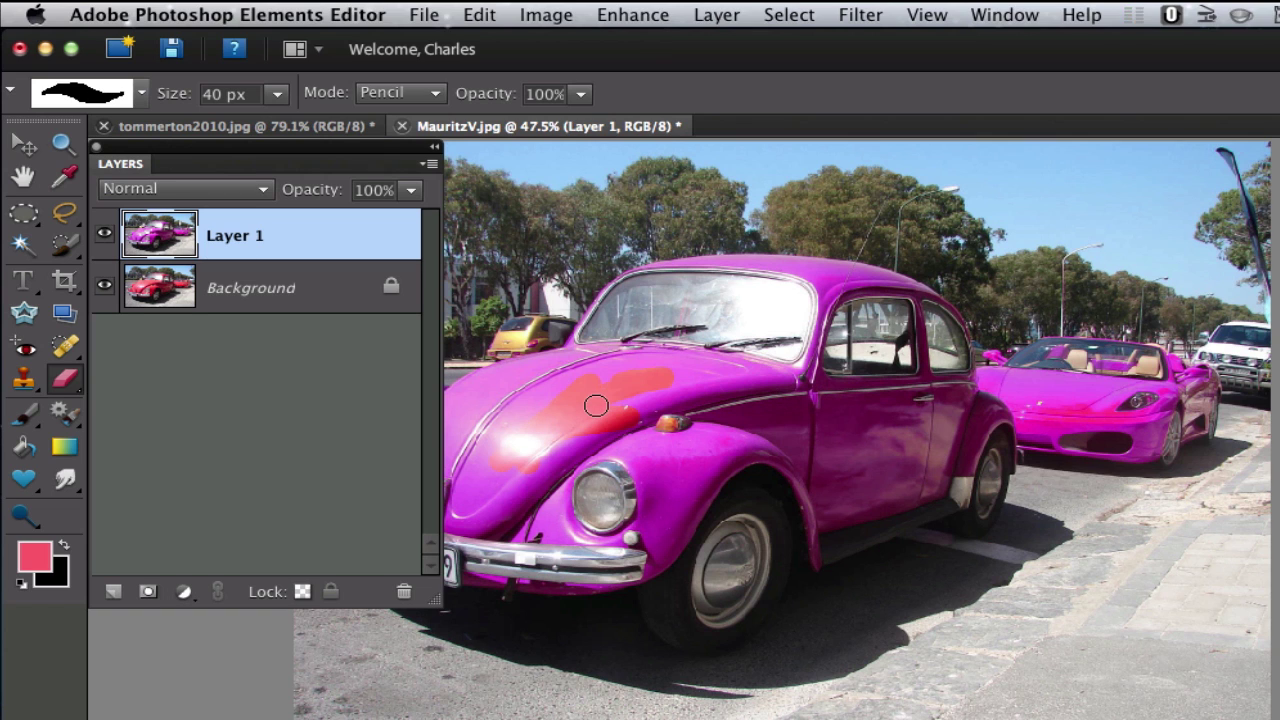
key(super+z)
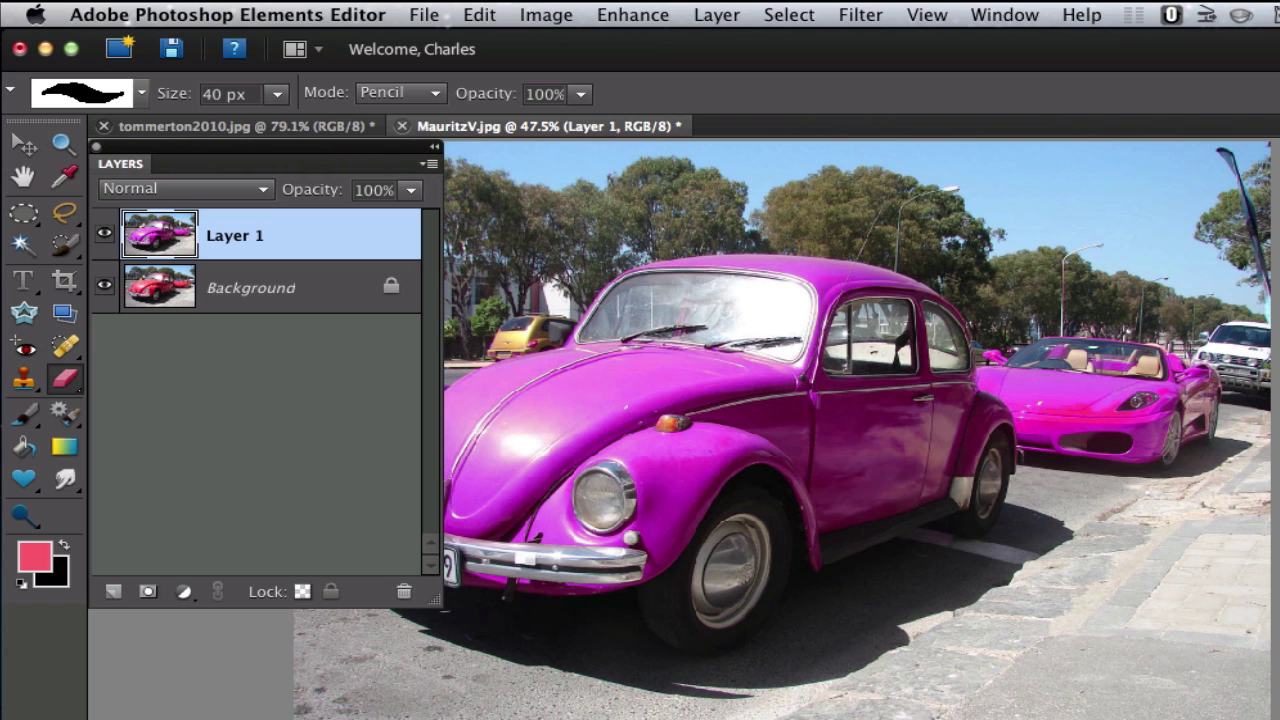
In the portrait photo, duplicate the Background layer and sample the pink sweater for Replace Color
key(ctrl+Tab)
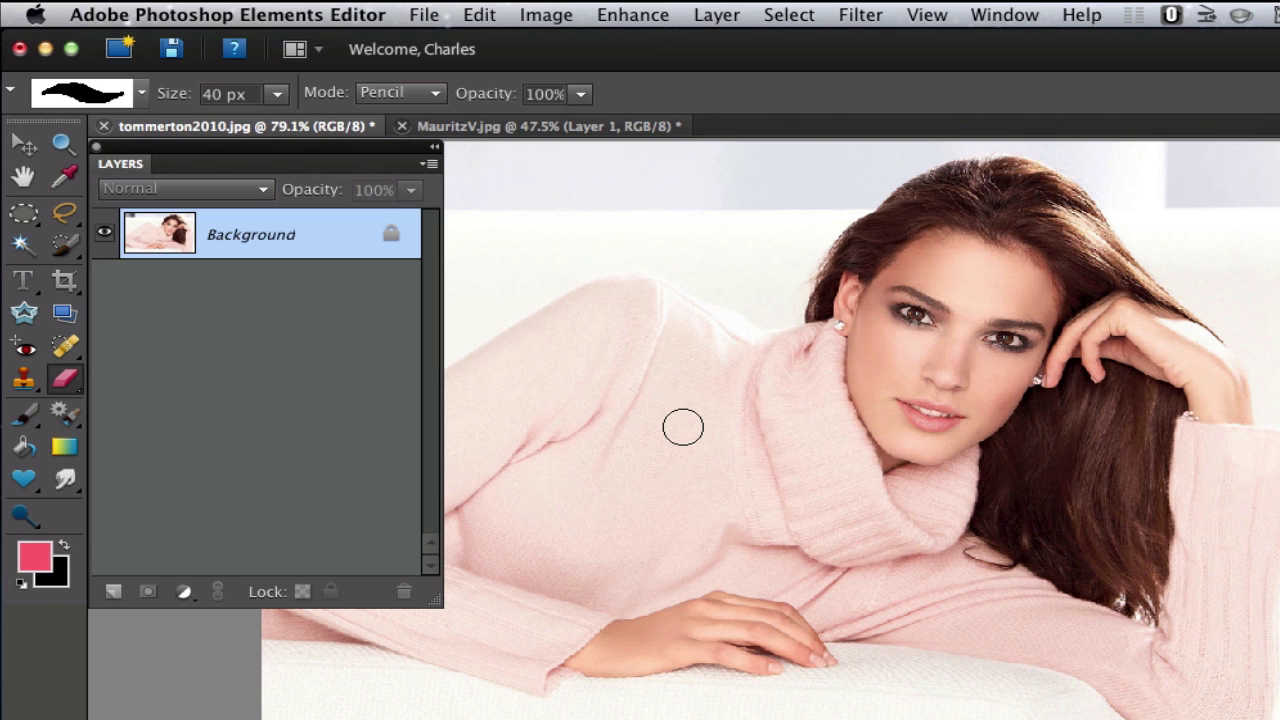
key(super+j)
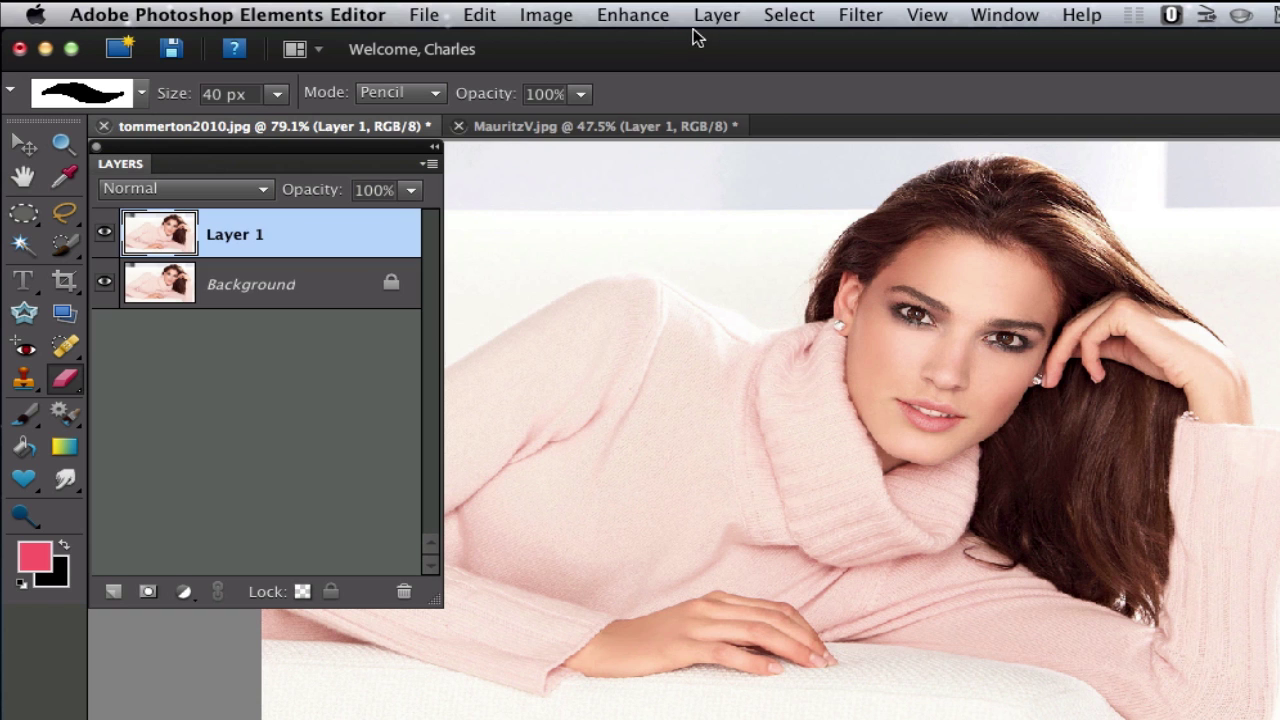
click(640, 16)
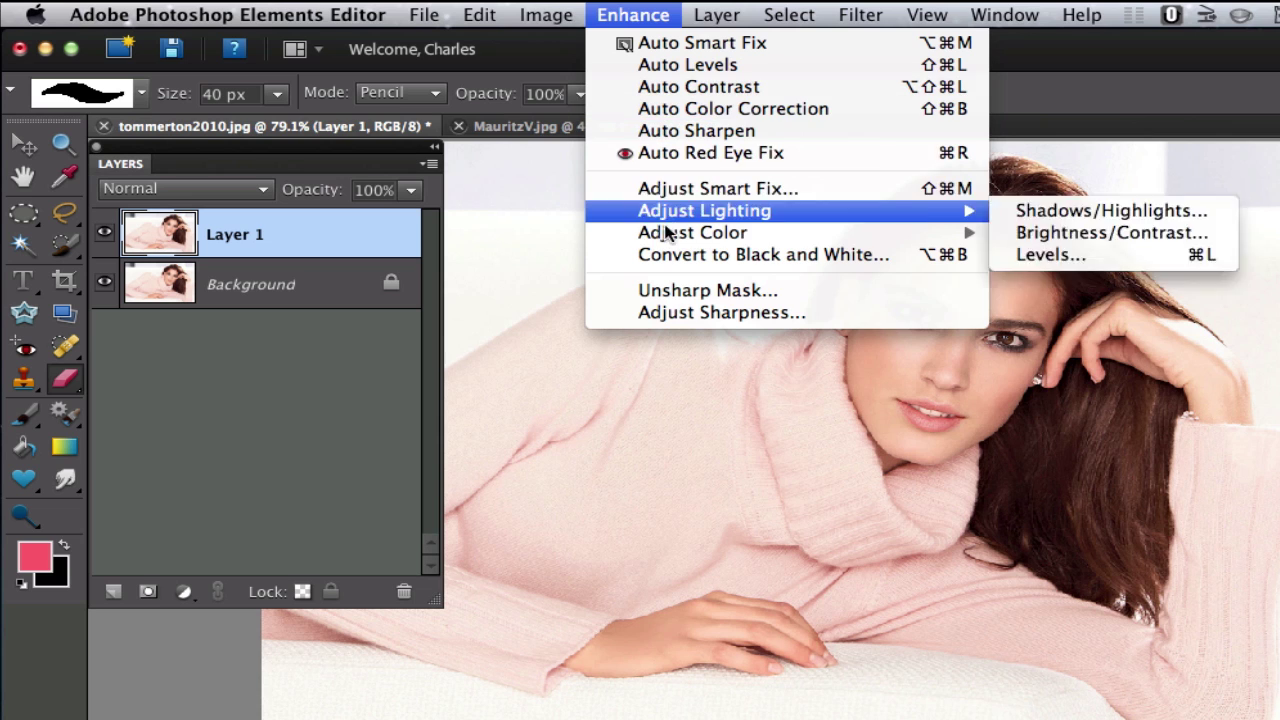
mouse_move(668, 236)
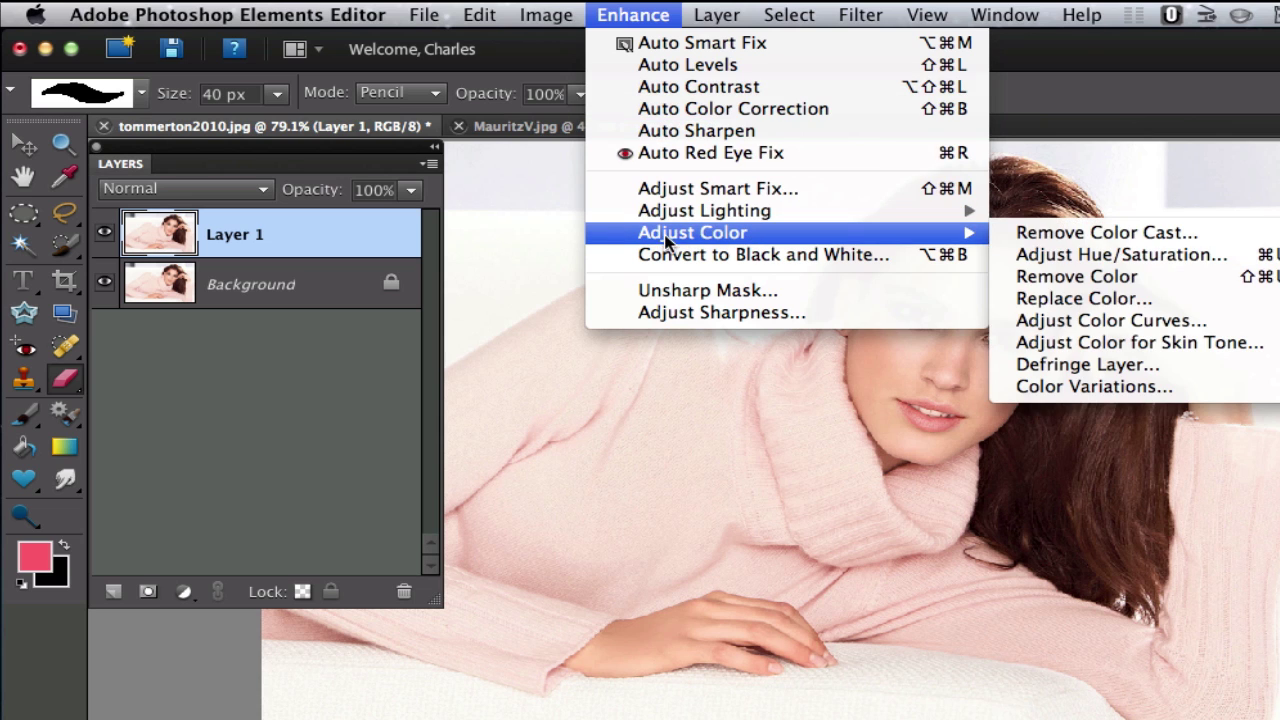
click(1059, 299)
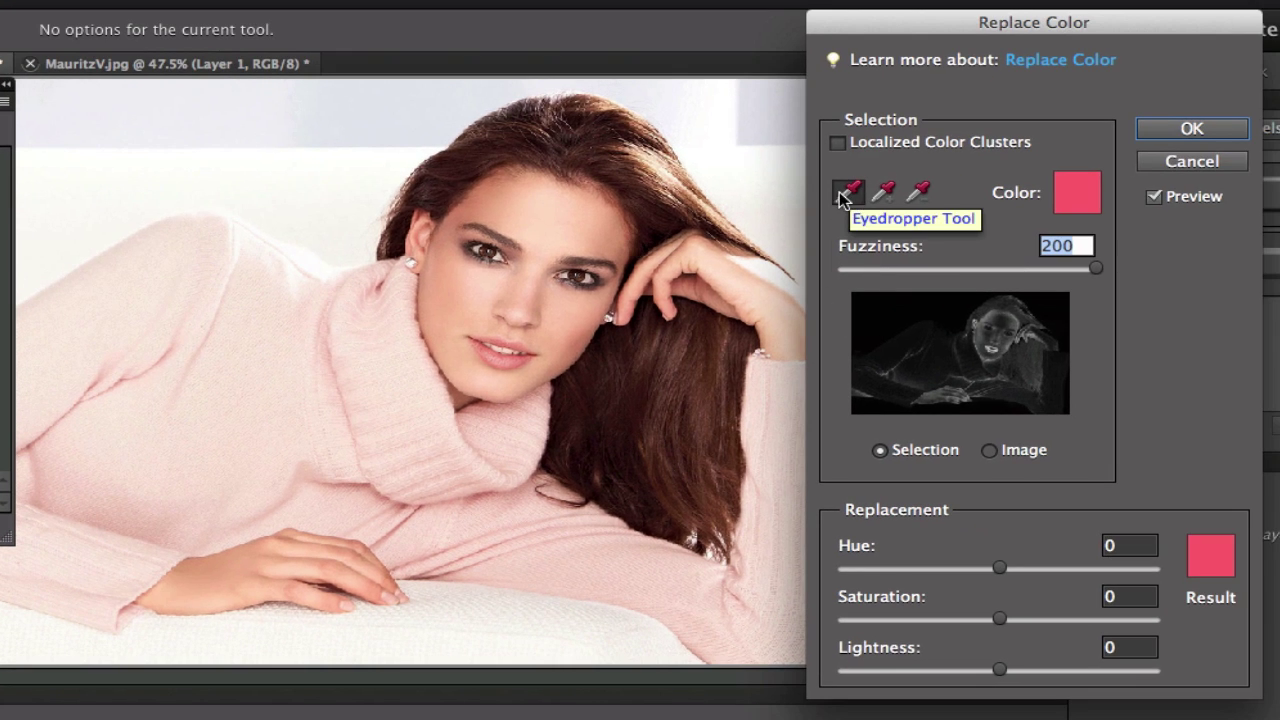
click(339, 366)
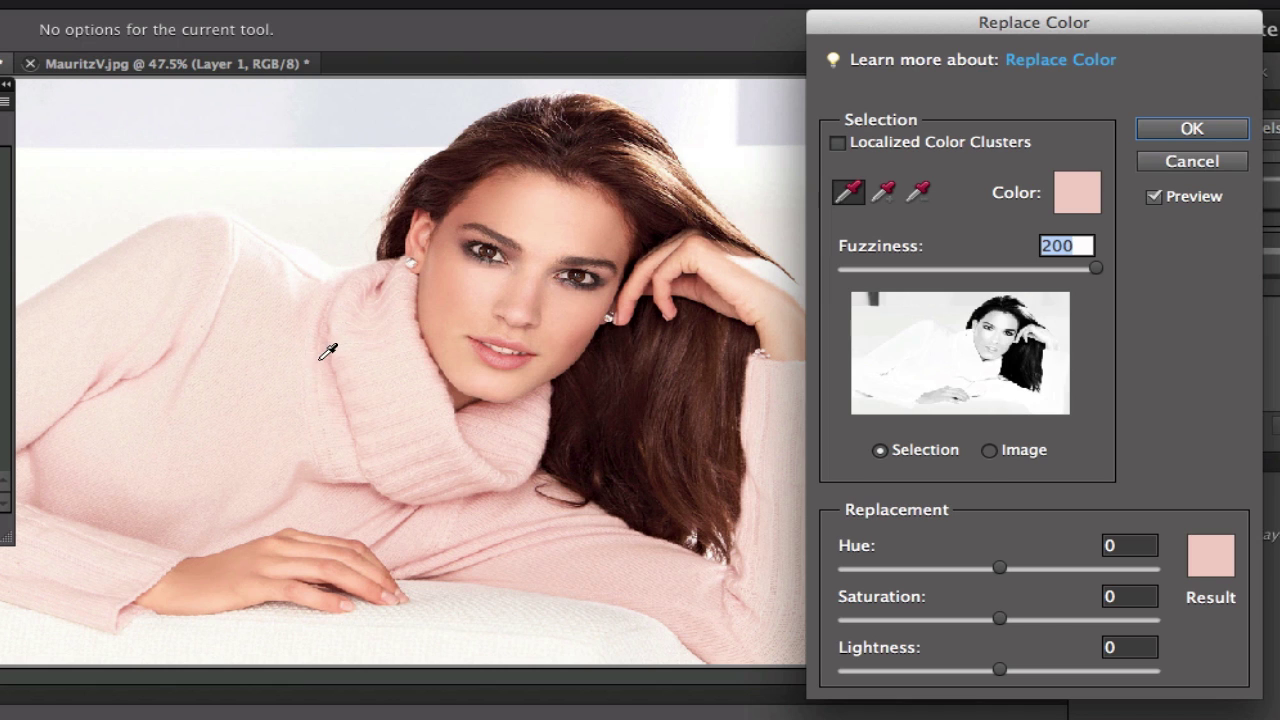
Narrow the sweater's color selection by setting the fuzziness to 66
drag(1096, 270, 920, 276)
drag(916, 275, 912, 272)
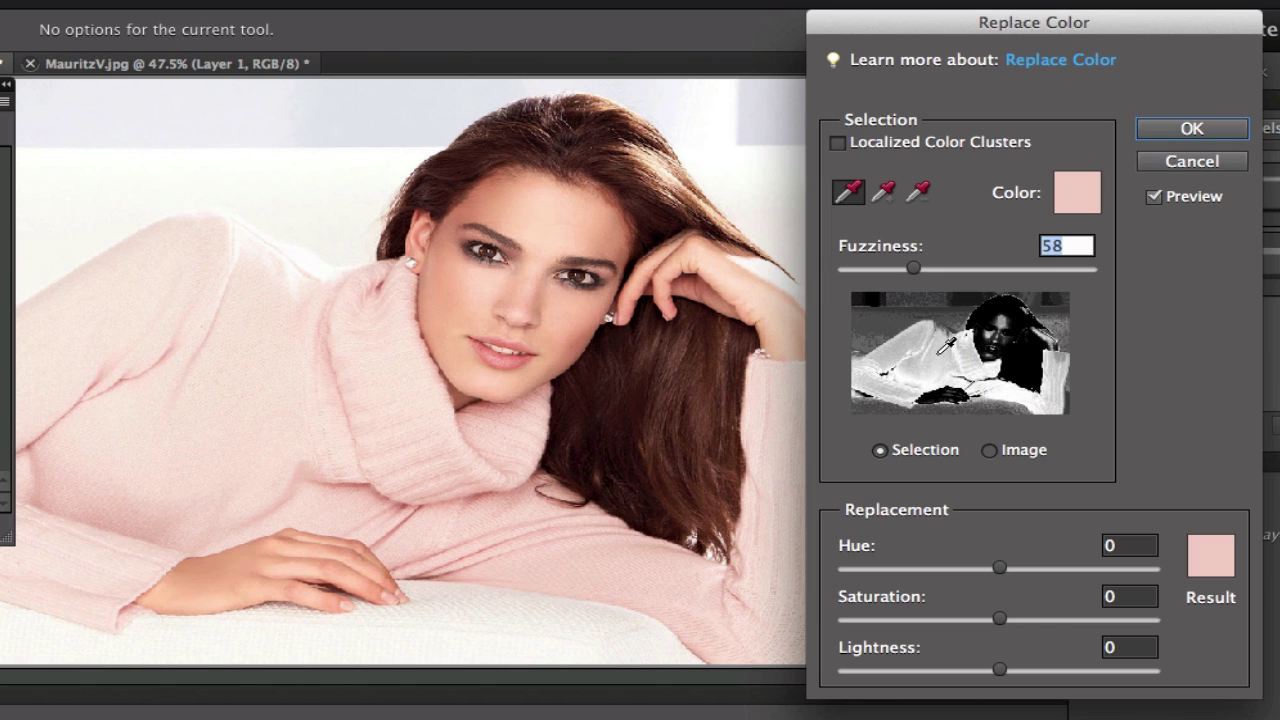
mouse_move(910, 268)
mouse_down()
mouse_move(948, 274)
mouse_move(926, 274)
mouse_up()
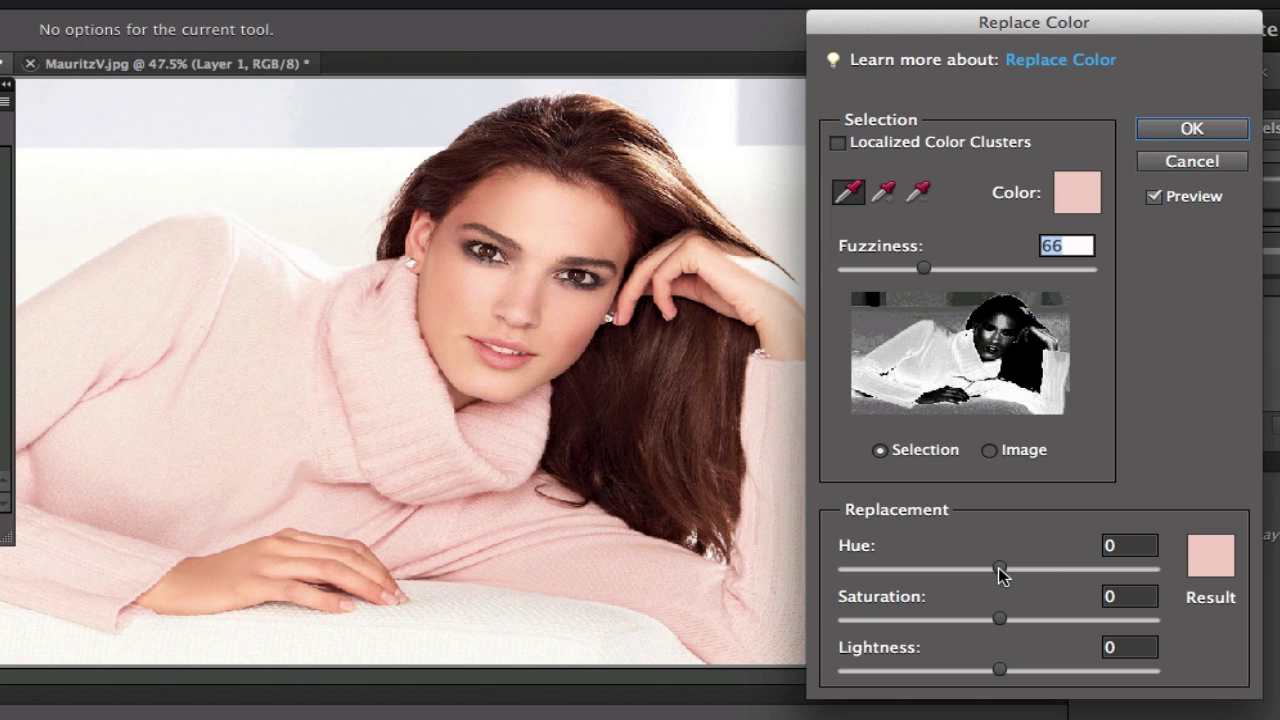
Set the sweater's replacement hue to -48 and lightness to -8, and apply the color replacement
mouse_move(999, 568)
mouse_down()
mouse_move(1021, 570)
mouse_move(994, 571)
mouse_move(1010, 571)
mouse_up()
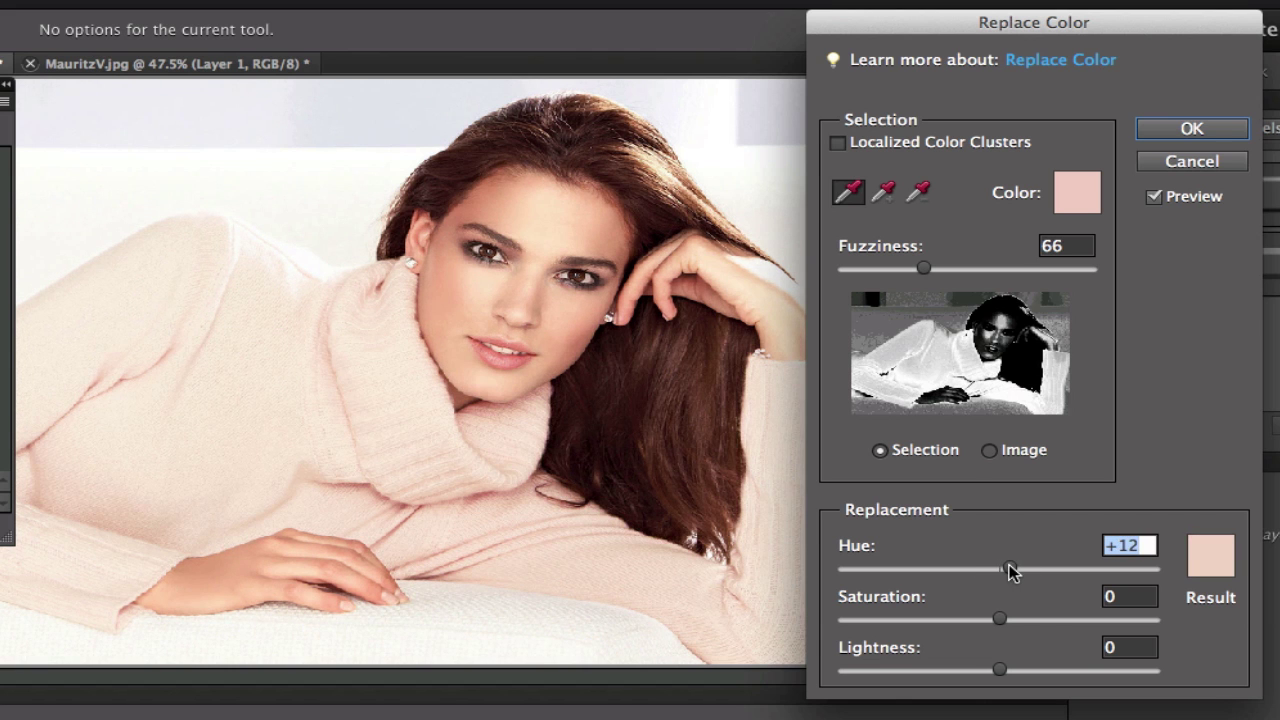
drag(1010, 570, 955, 572)
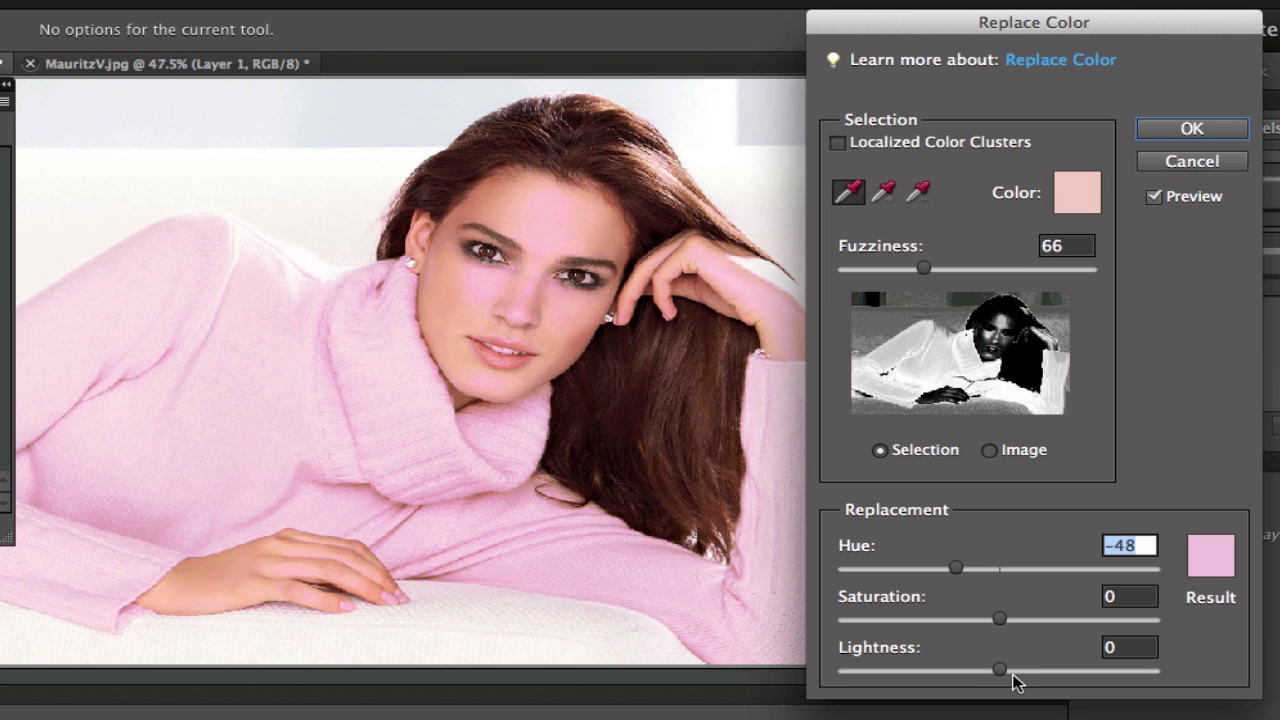
mouse_move(999, 667)
mouse_down()
mouse_move(1031, 670)
mouse_move(985, 676)
mouse_up()
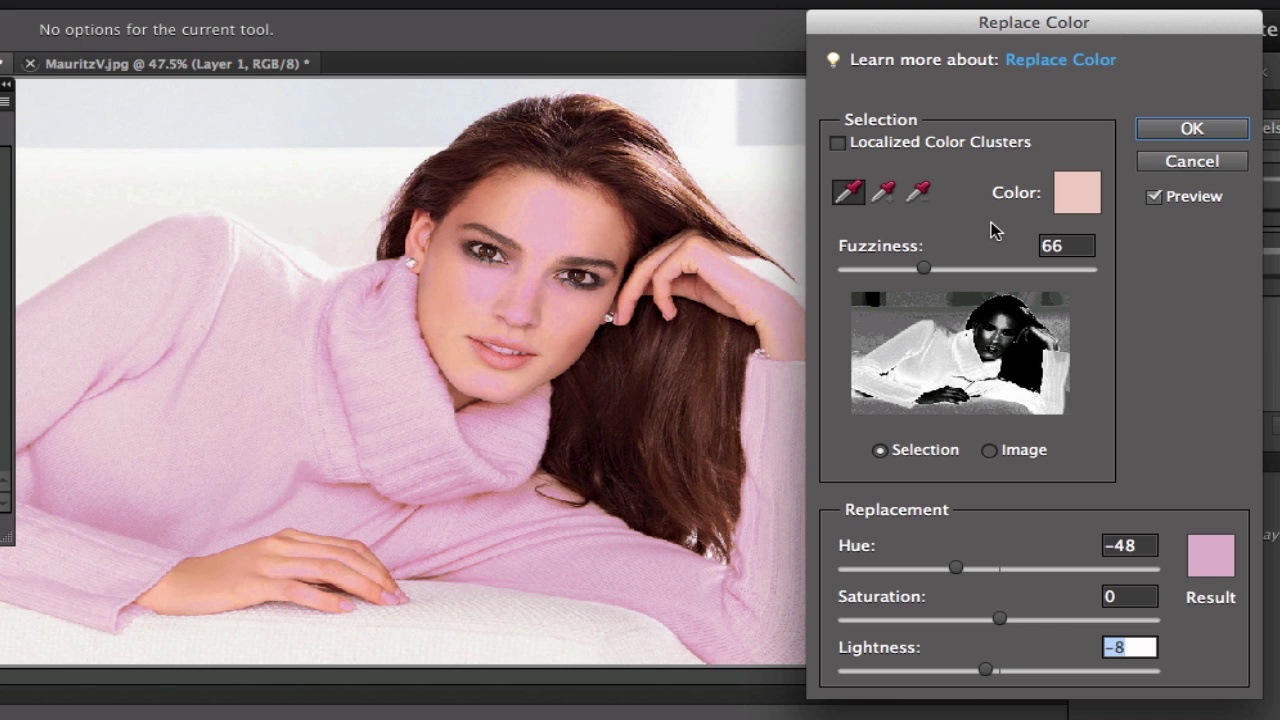
click(1188, 128)
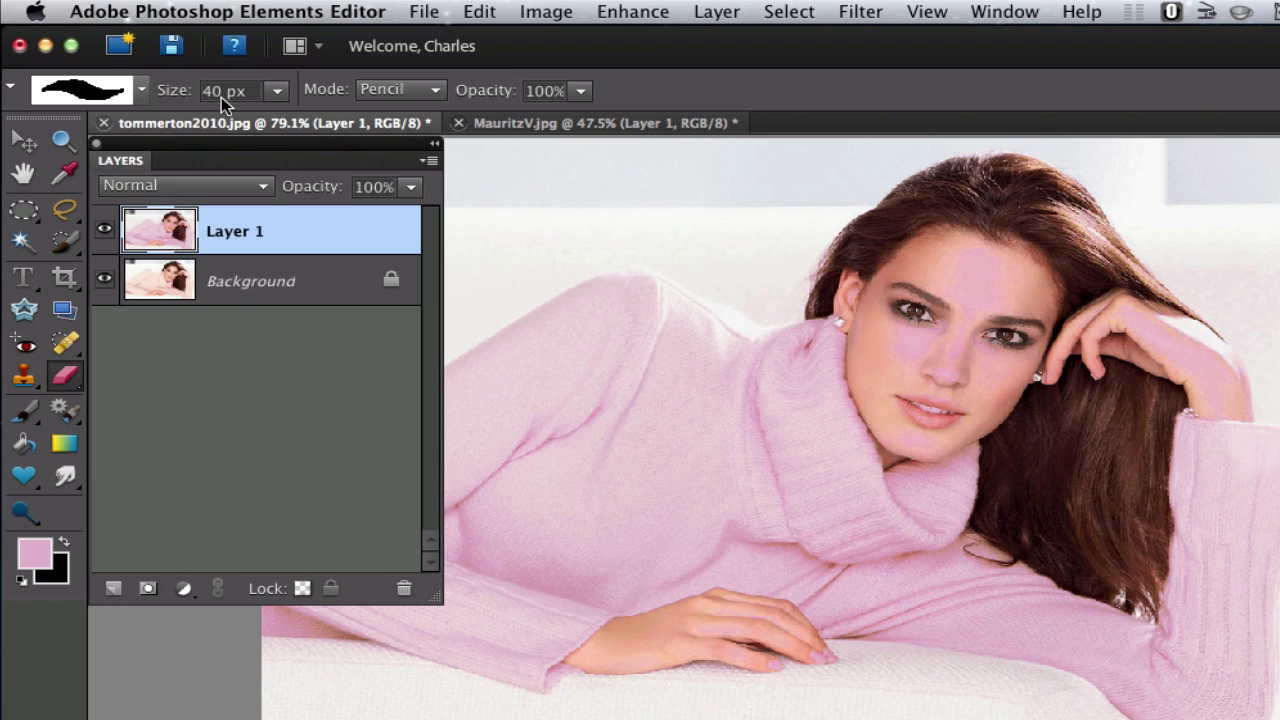
Switch the eraser to Brush mode and choose the soft 300 px brush from the default brushes
click(411, 95)
click(392, 70)
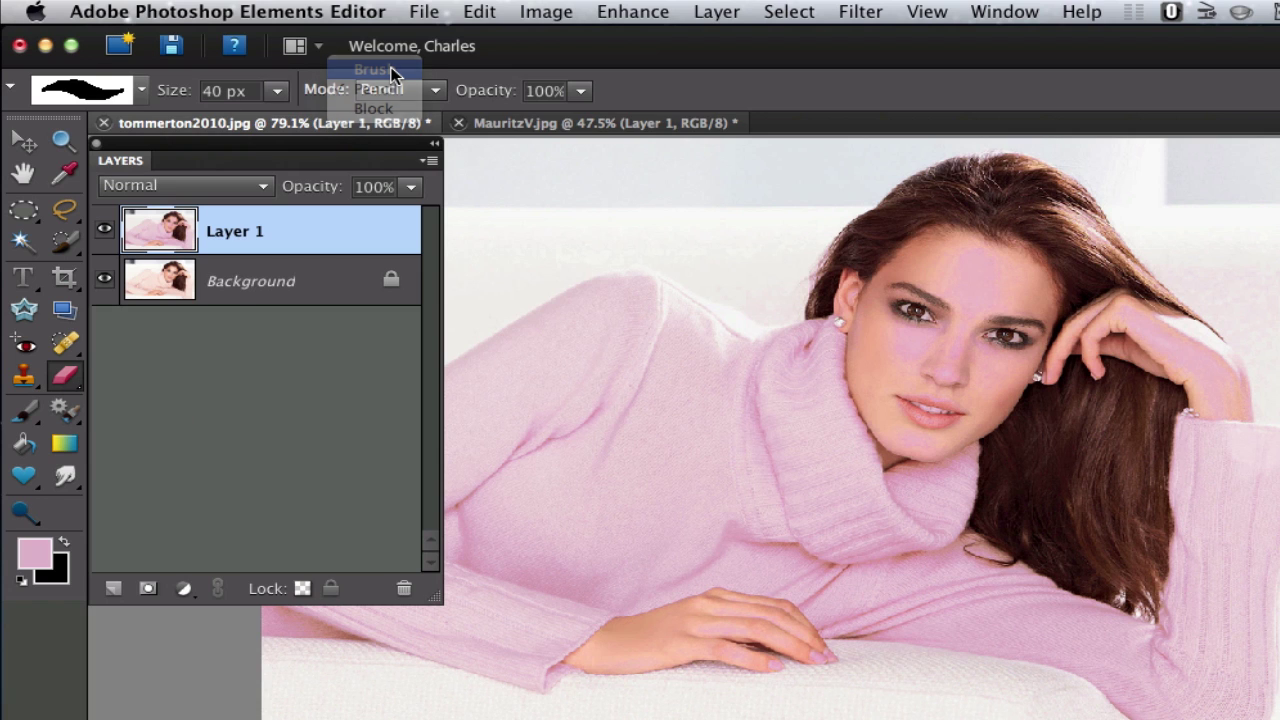
click(140, 92)
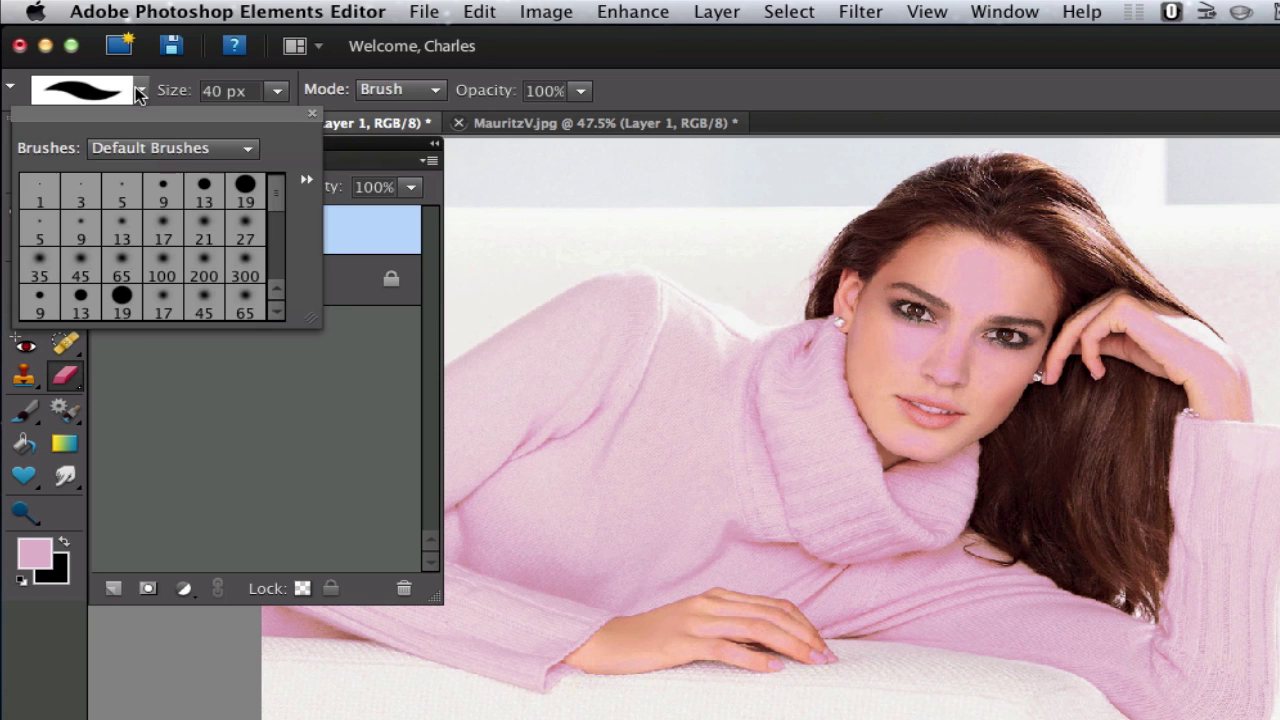
click(243, 268)
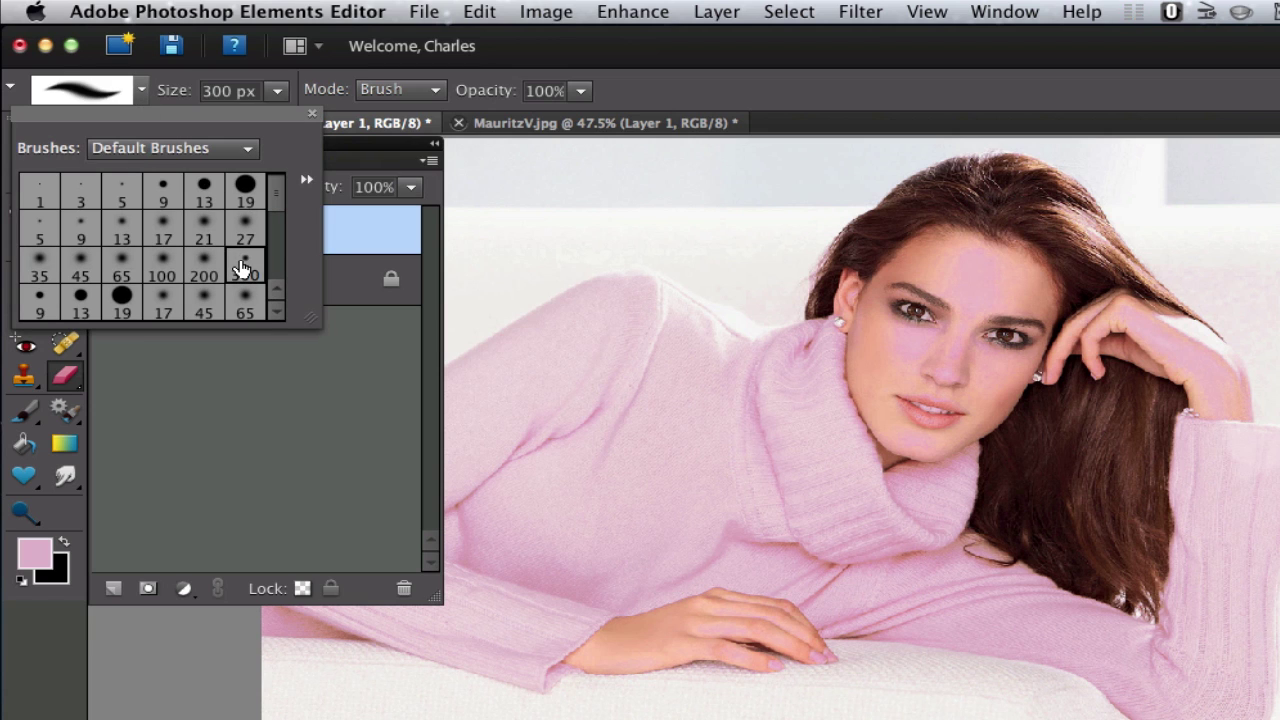
click(757, 78)
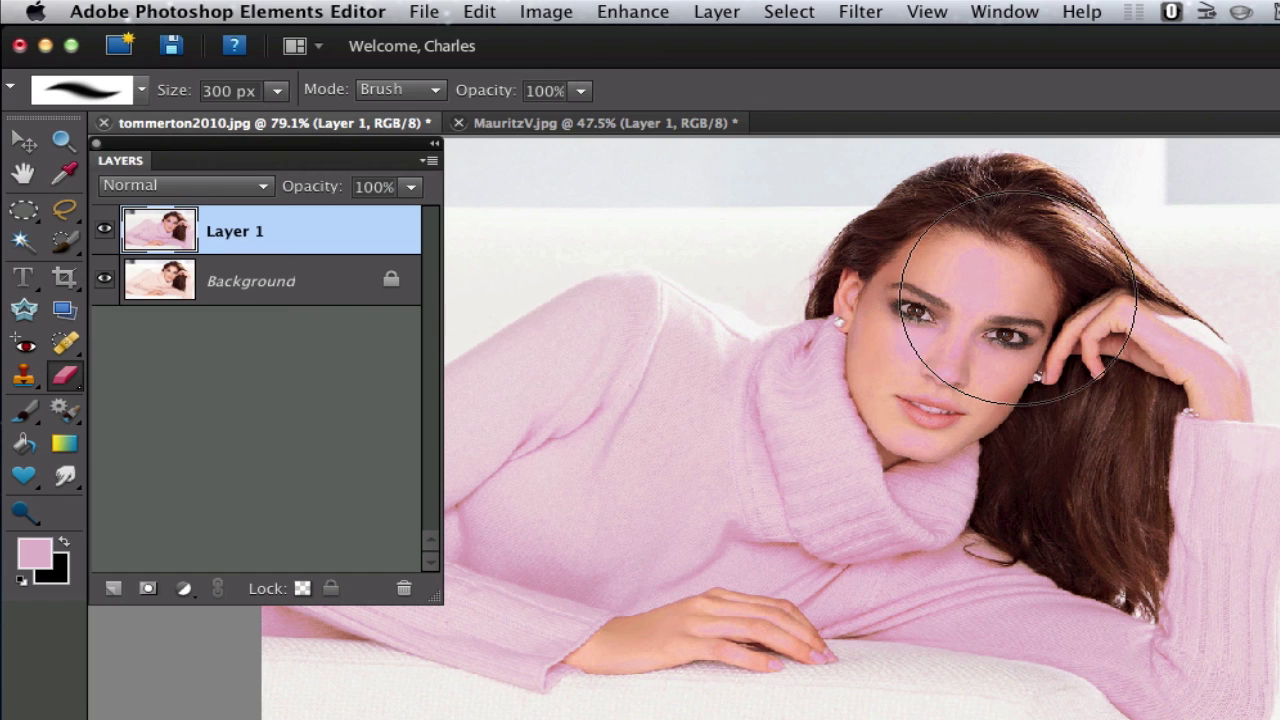
Reduce the eraser to 200 px, erase the tint from the woman's face, hair and hands on Layer 1, and compare with the original
key(bracketleft)
key(bracketleft)
mouse_move(1014, 294)
mouse_down()
mouse_move(979, 266)
mouse_move(1026, 311)
mouse_move(997, 317)
mouse_move(961, 292)
mouse_move(975, 361)
mouse_move(943, 325)
mouse_move(928, 341)
mouse_move(1077, 321)
mouse_move(1153, 338)
mouse_move(1220, 324)
mouse_move(1239, 342)
mouse_move(1180, 257)
mouse_up()
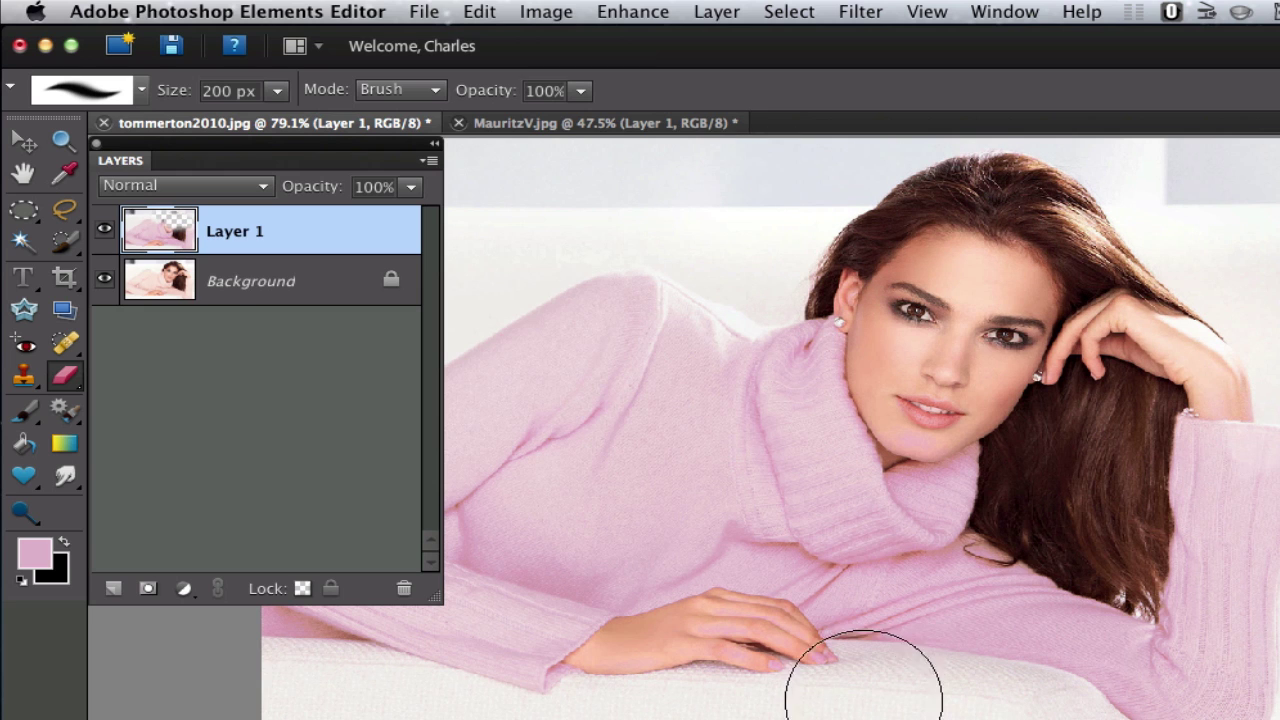
drag(788, 708, 651, 708)
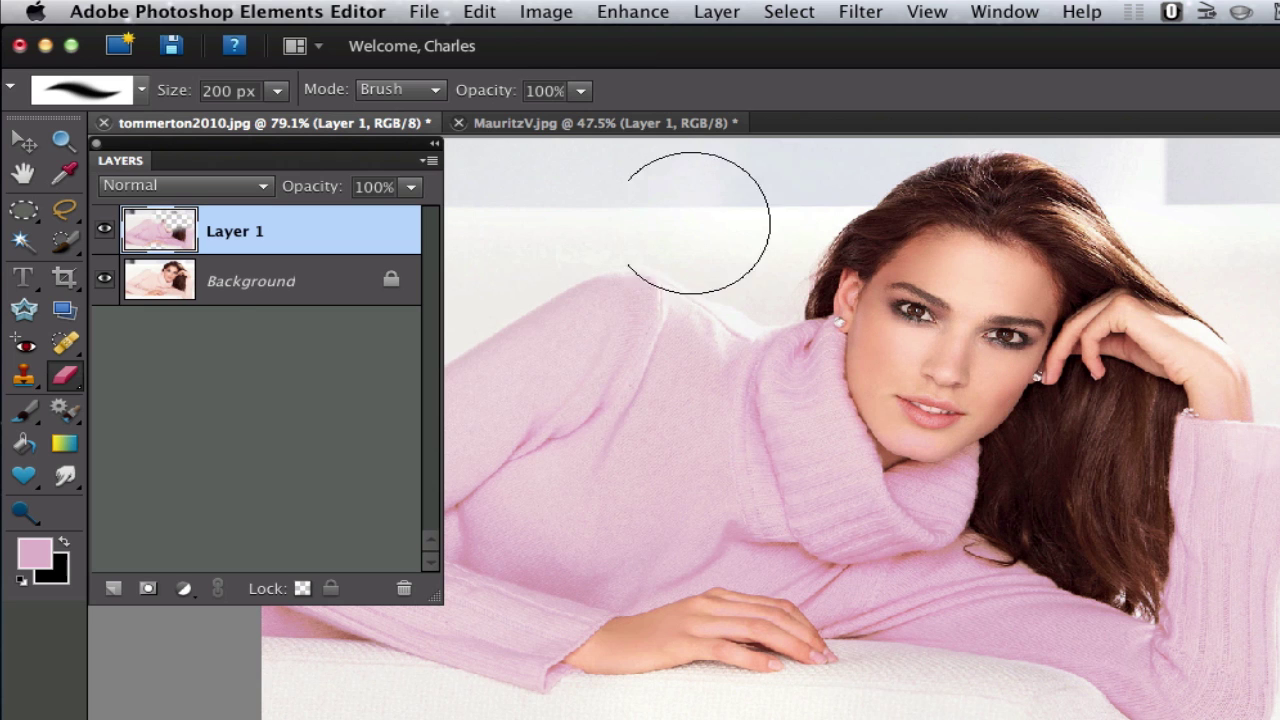
click(104, 233)
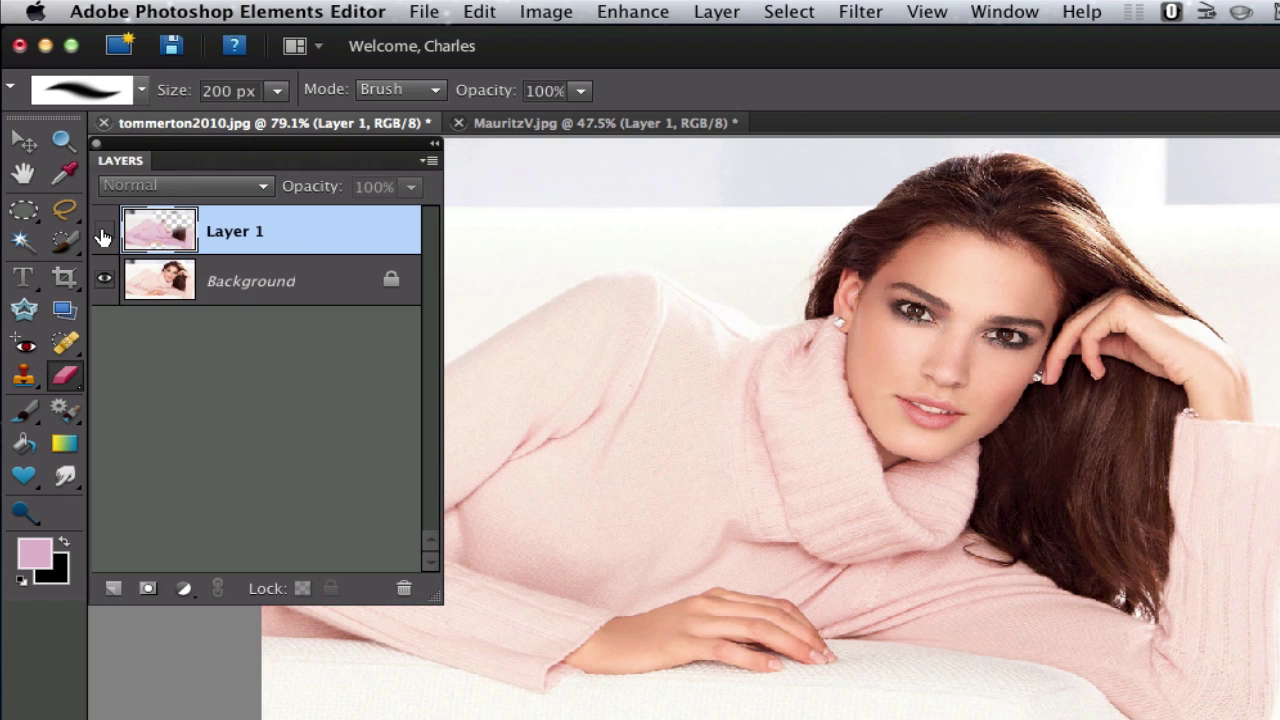
click(104, 233)
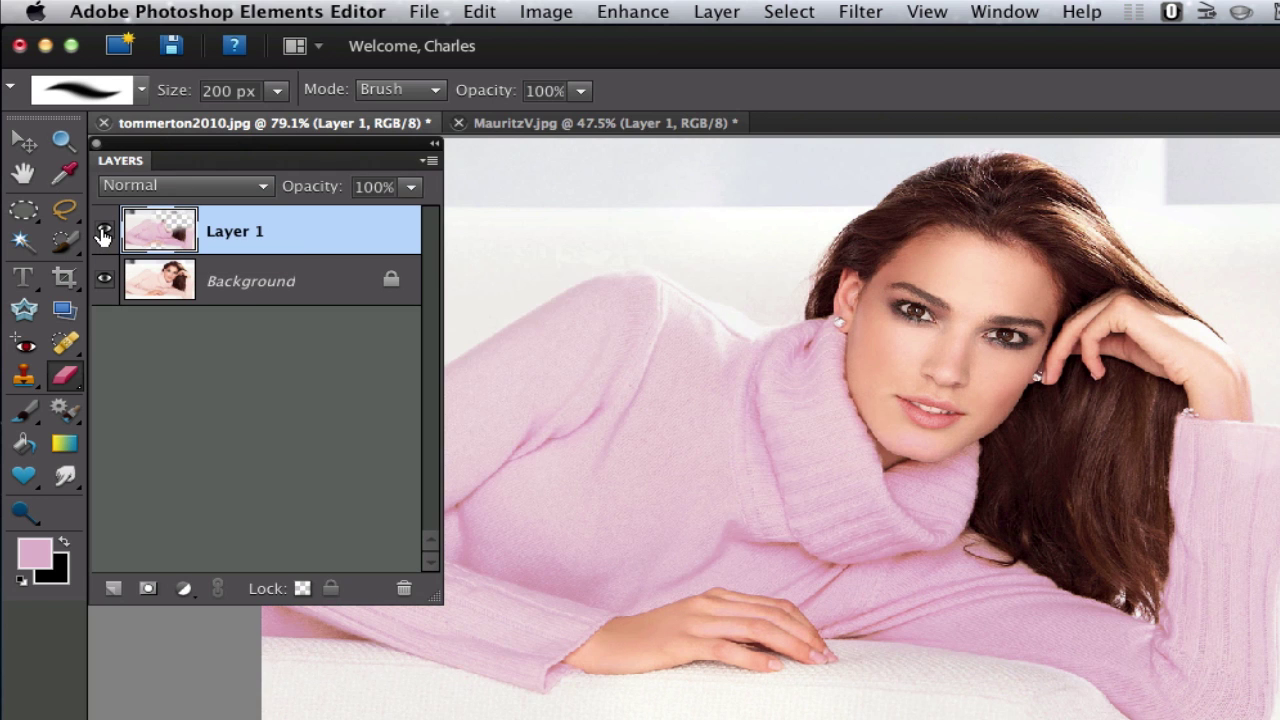